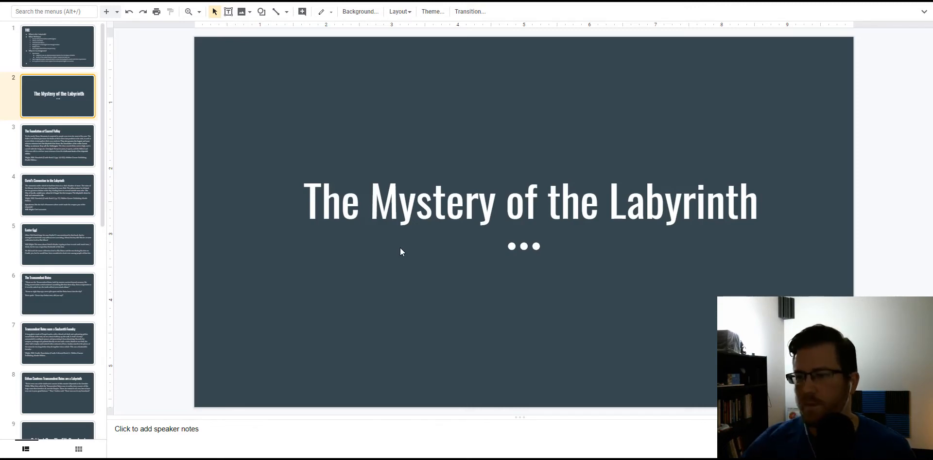
Show 'The Foundation of Sacred Valley' slide and highlight the passage about the labyrinth's largest entrance.
left_click(75, 141)
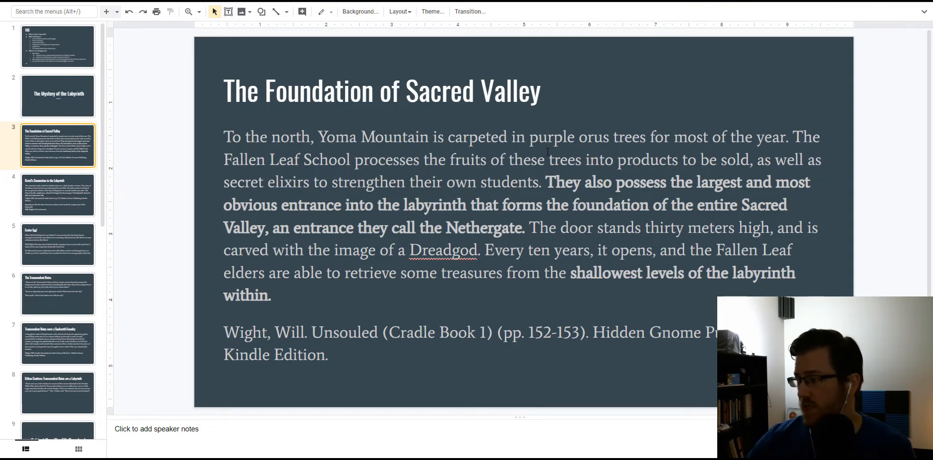
mouse_move(616, 183)
left_mouse_down()
mouse_move(379, 205)
mouse_move(788, 212)
mouse_move(816, 230)
mouse_move(267, 227)
left_mouse_up()
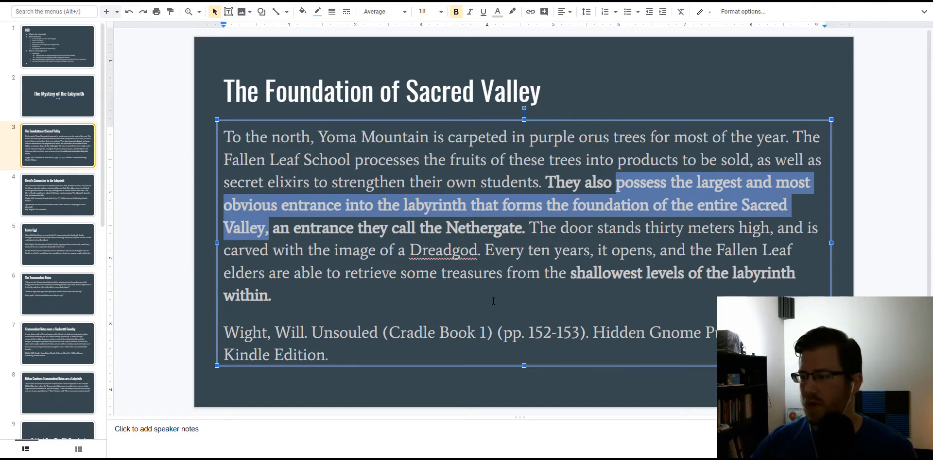
left_click(336, 298)
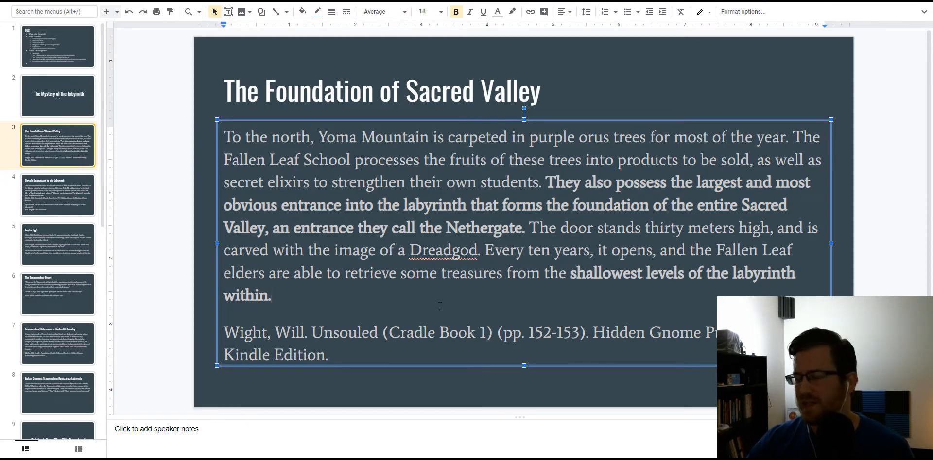
left_click(605, 98)
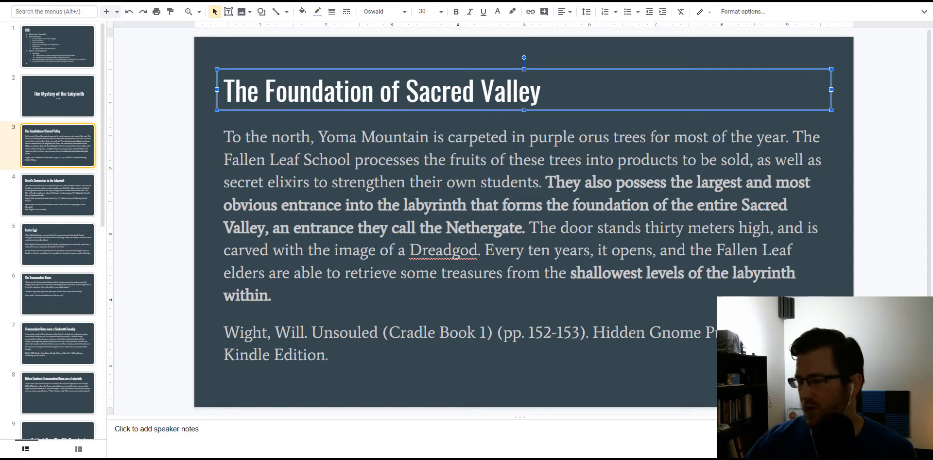
left_click_drag(332, 274, 683, 274)
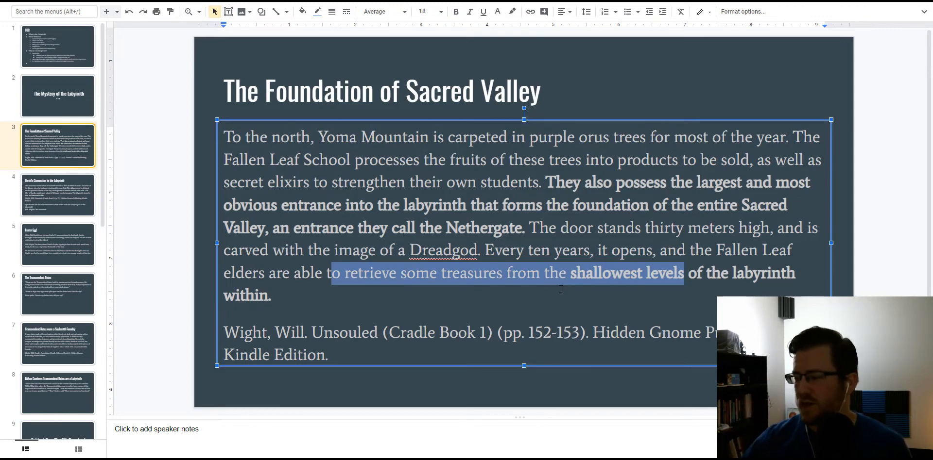
left_click(571, 408)
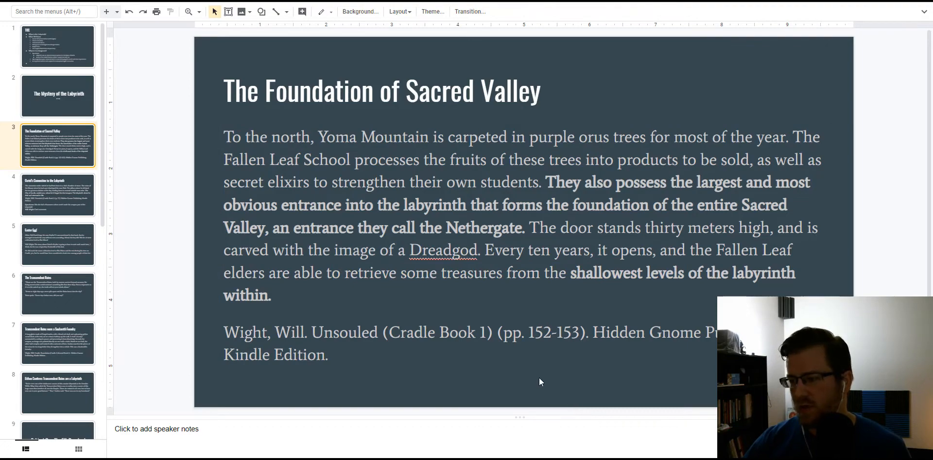
Step past the Ozriel's Connection and Easter Egg slides to the Soulsmith Foundry slide.
key("Down")
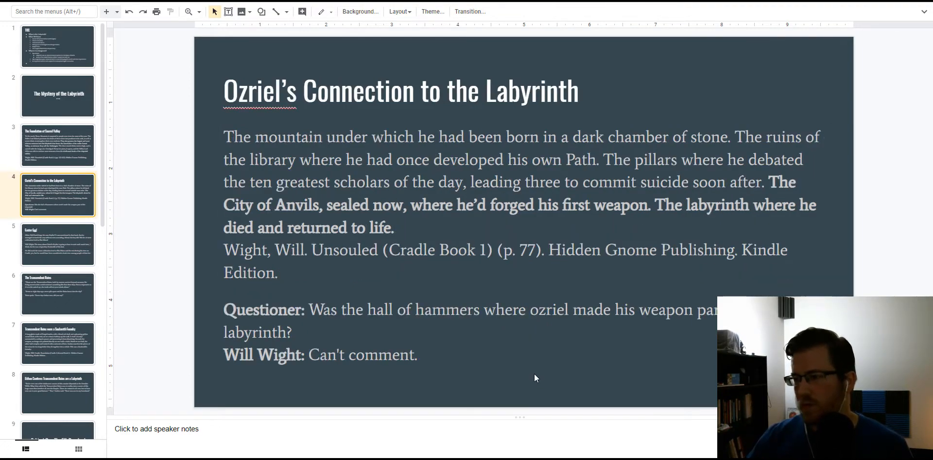
key("Down")
key("Down")
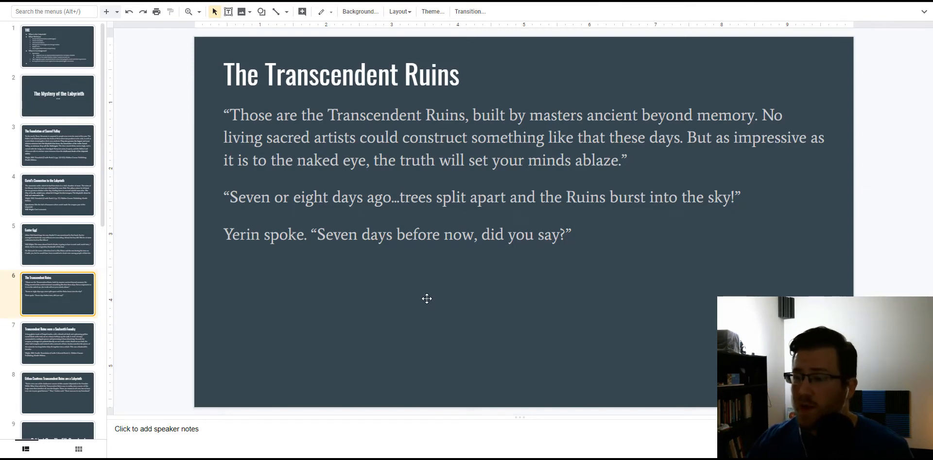
left_click(59, 350)
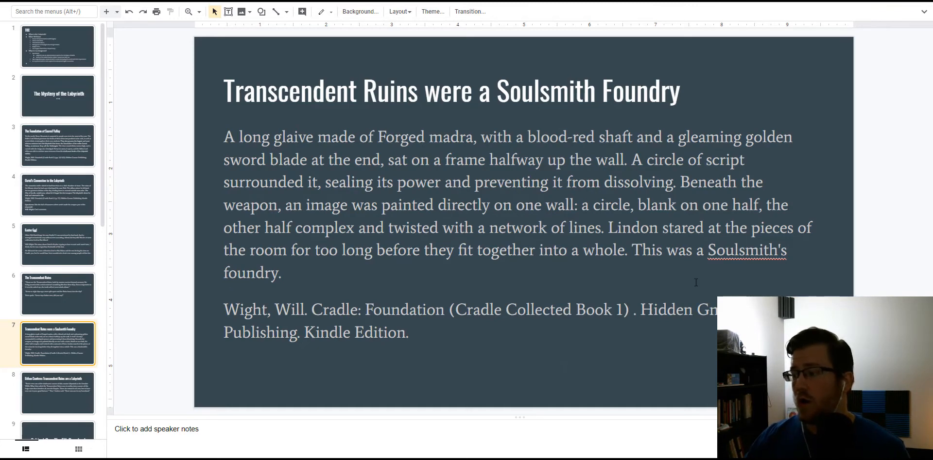
left_click_drag(631, 250, 696, 281)
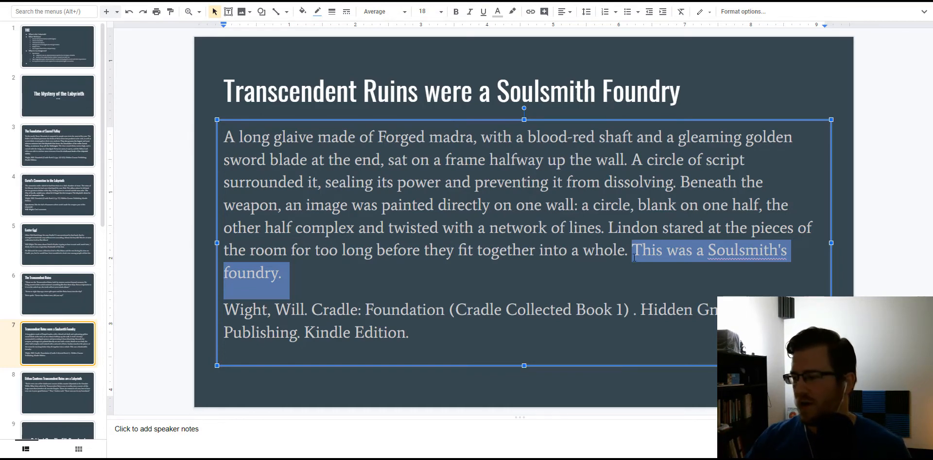
left_click(567, 292)
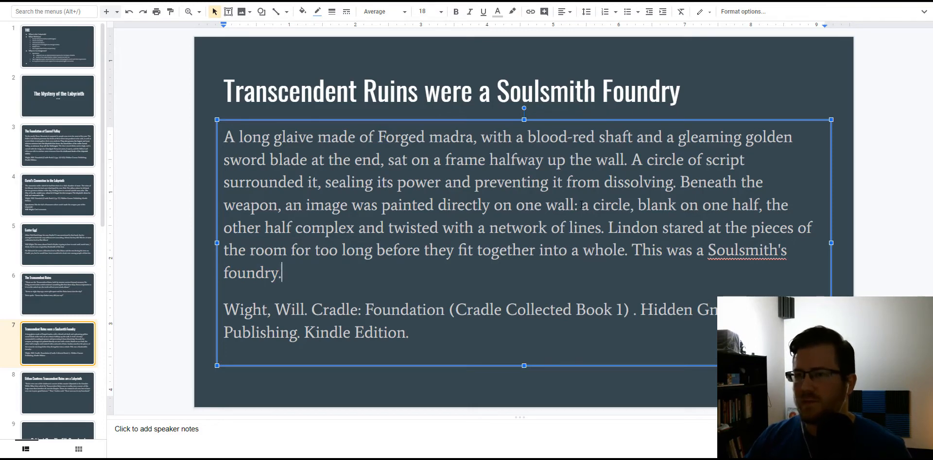
mouse_move(582, 205)
left_mouse_down()
mouse_move(604, 229)
mouse_move(491, 230)
mouse_move(602, 232)
left_mouse_up()
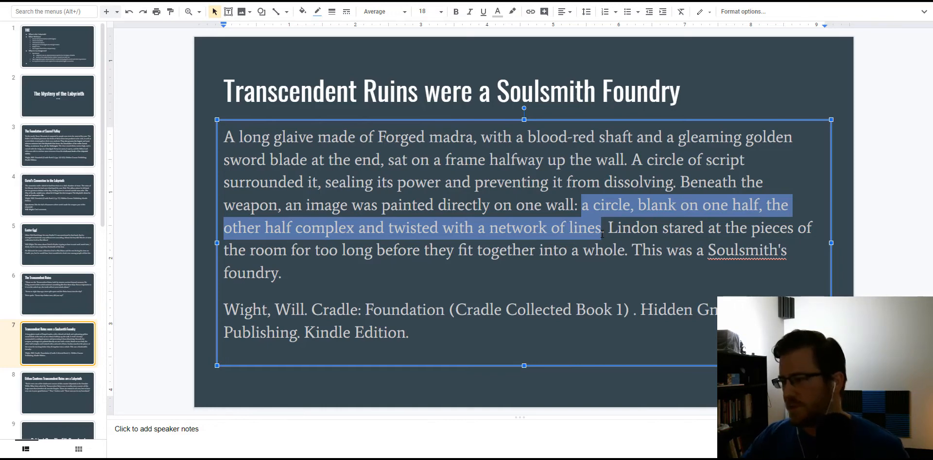
Highlight the long glaive description up to the golden sword blade, then clear the selection.
left_click(662, 229)
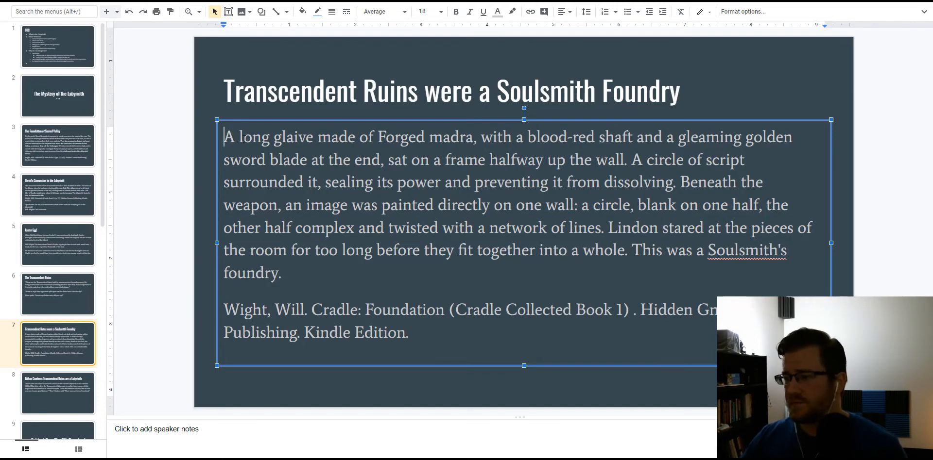
left_click_drag(225, 137, 689, 143)
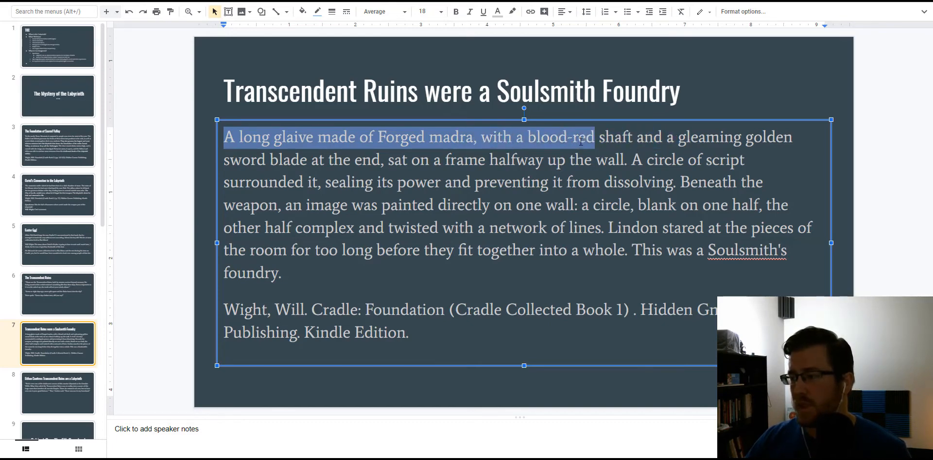
mouse_move(630, 143)
left_mouse_down()
mouse_move(816, 138)
mouse_move(309, 162)
left_mouse_up()
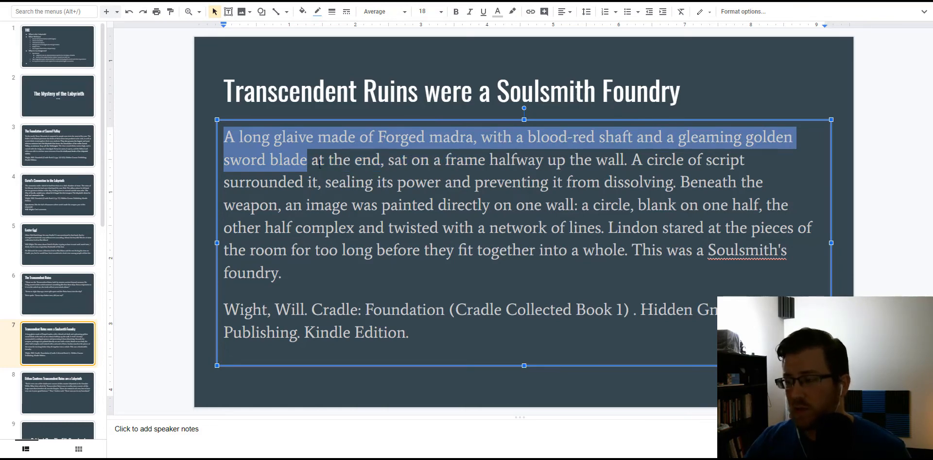
left_click(698, 182)
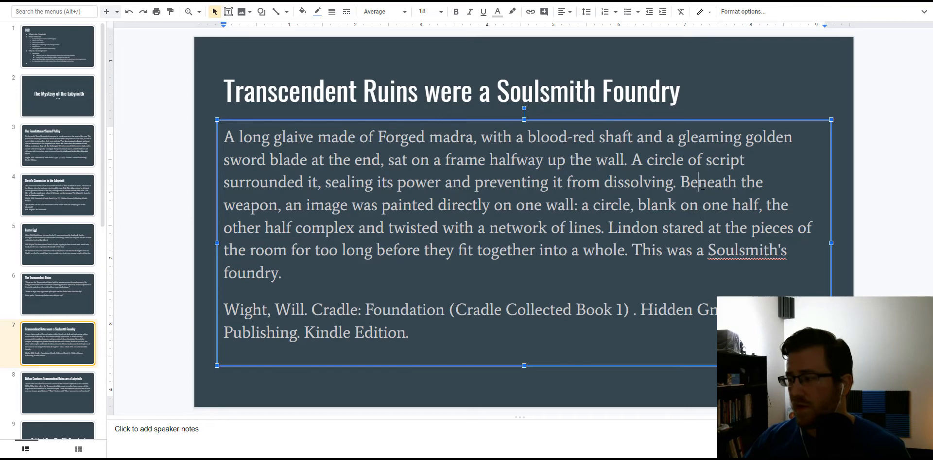
left_click(211, 255)
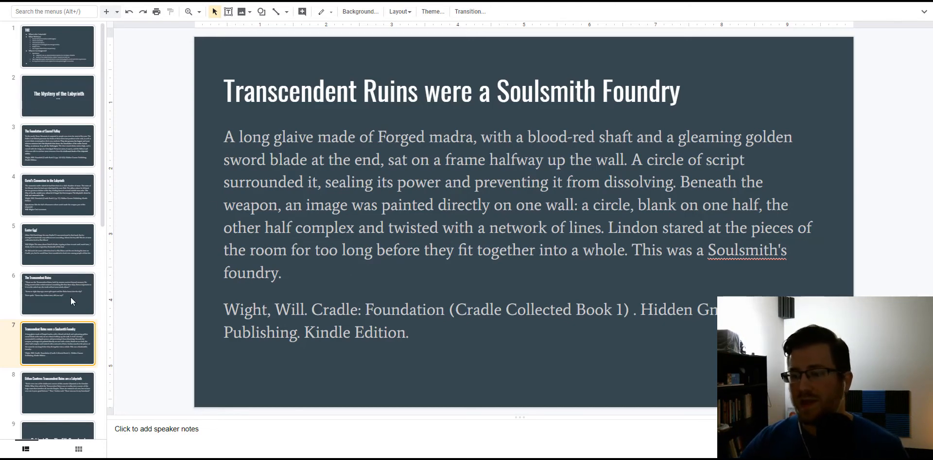
Return to the Ozriel's Connection slide and highlight the passage about the dark chamber of stone.
left_click(52, 249)
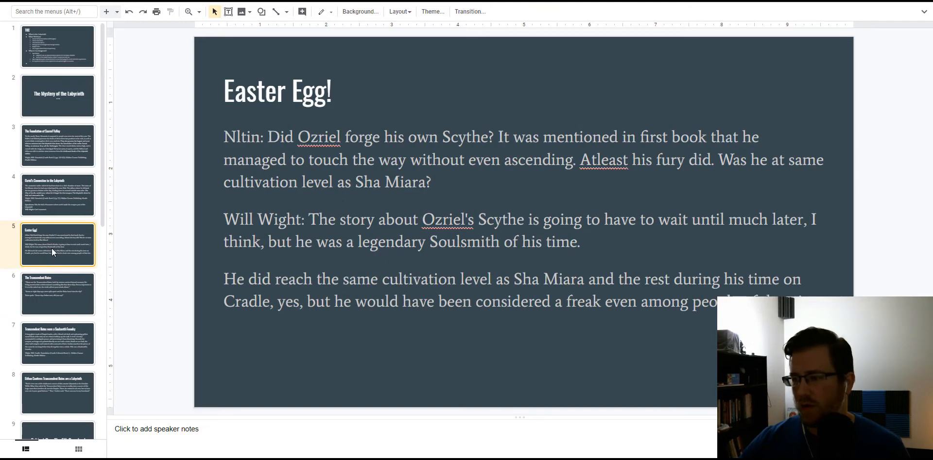
key("Up")
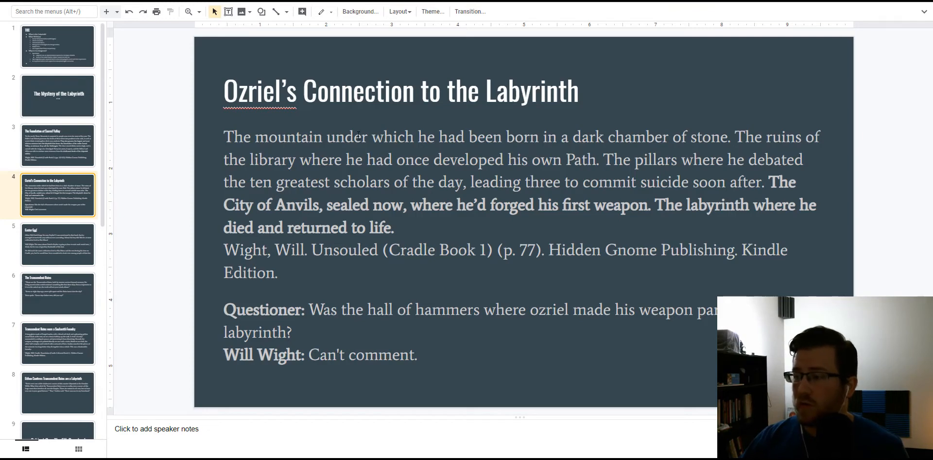
left_click_drag(362, 137, 729, 138)
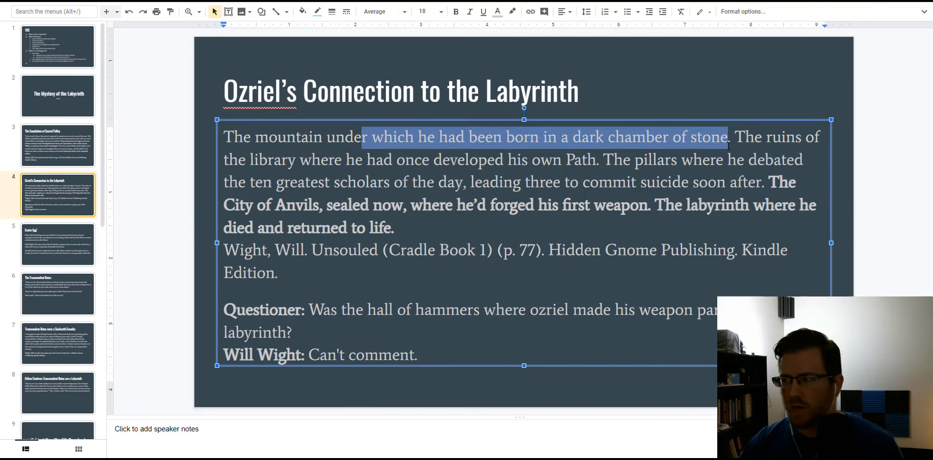
left_click(653, 224)
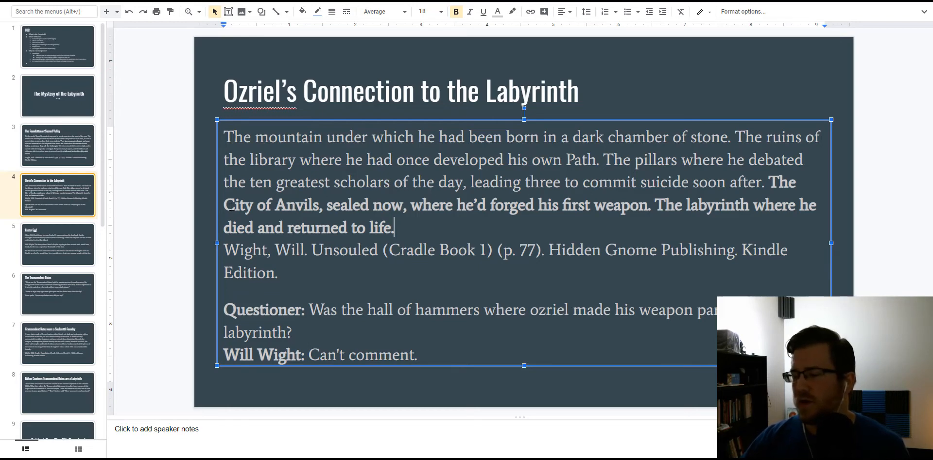
left_click_drag(231, 206, 625, 216)
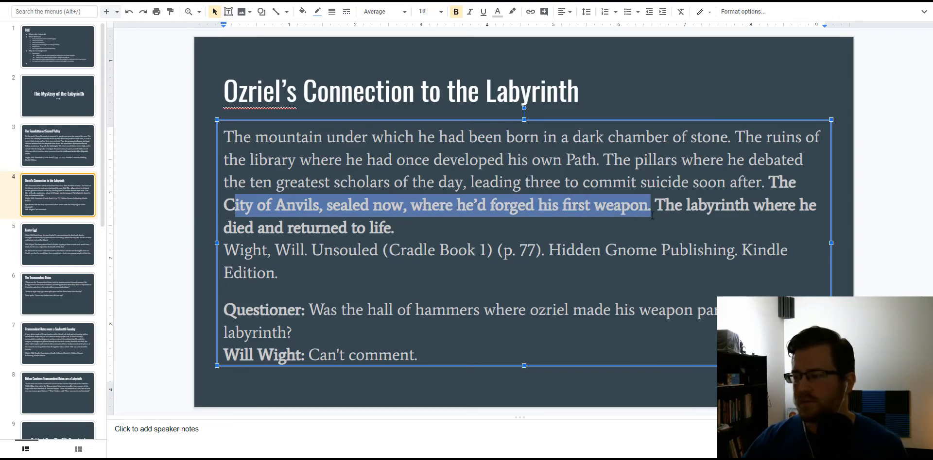
left_click_drag(653, 211, 693, 231)
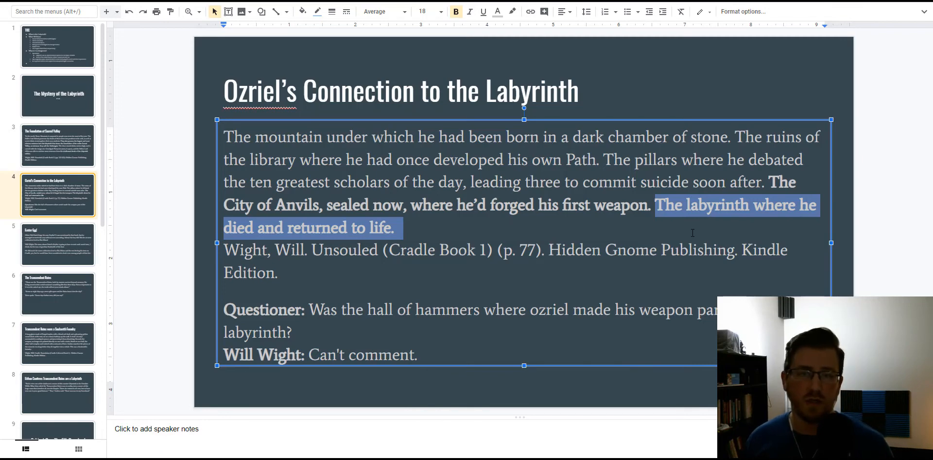
left_click(224, 309)
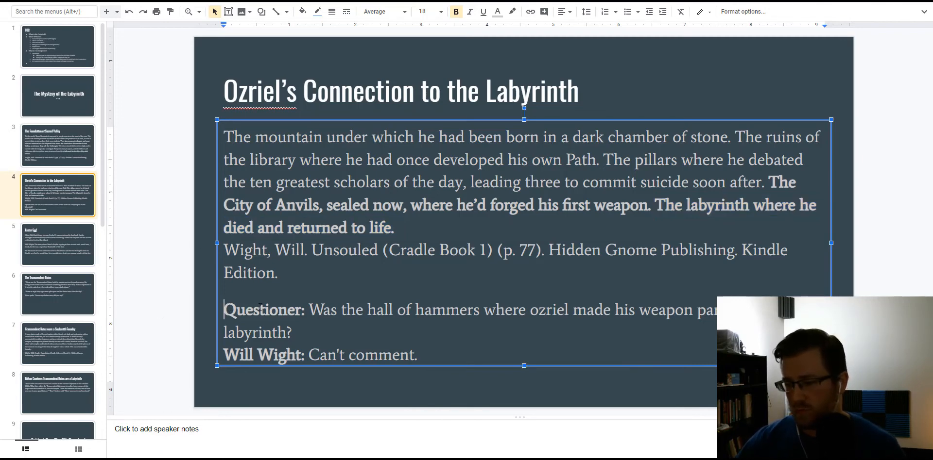
double_click(260, 307)
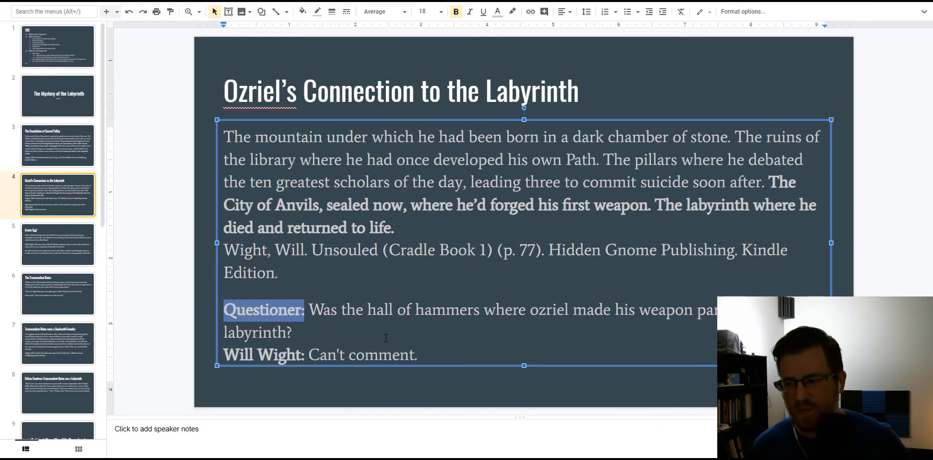
Show the Easter Egg! slide and highlight the phrases about Ozriel's Scythe waiting and the legendary Soulsmith.
left_click(44, 239)
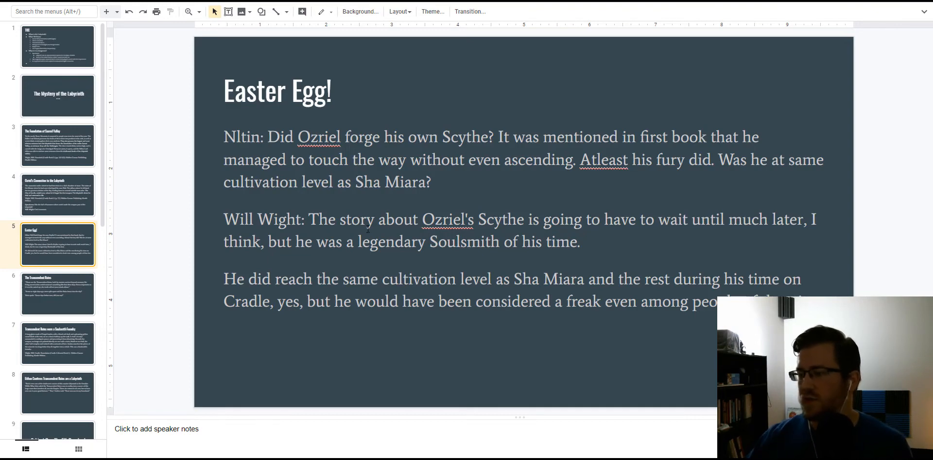
left_click_drag(377, 220, 810, 222)
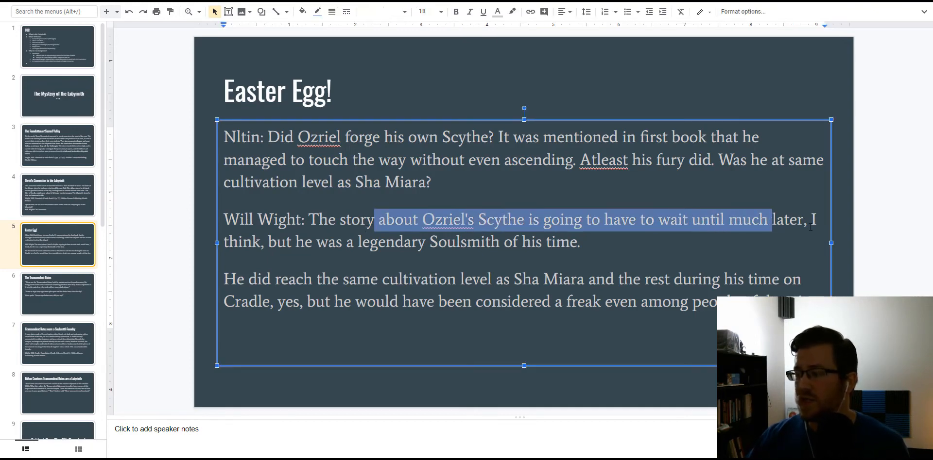
left_click_drag(277, 242, 586, 248)
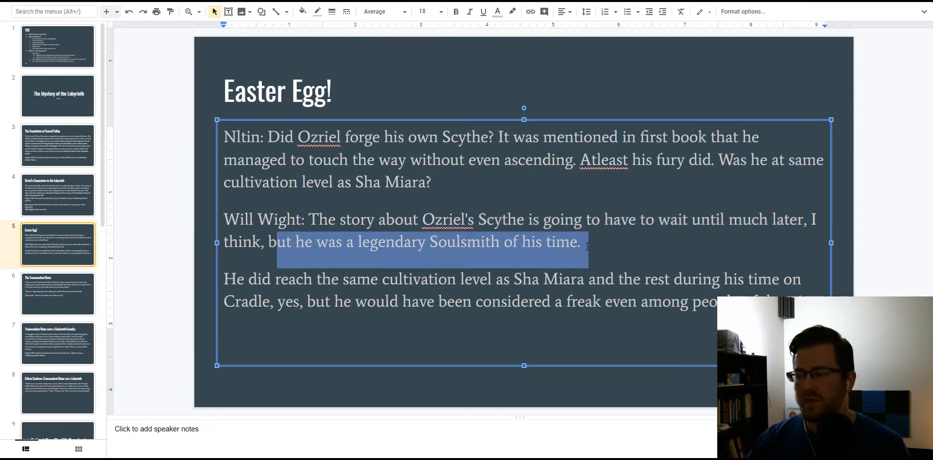
left_click(612, 249)
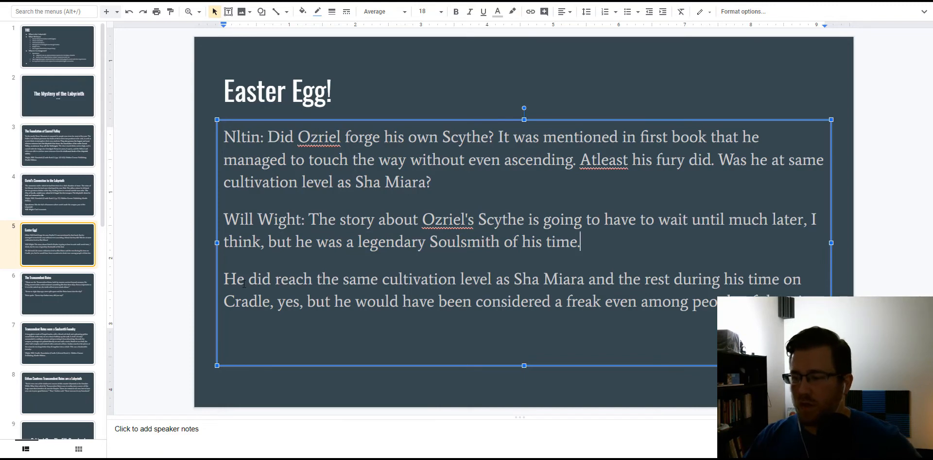
Highlight the lines about Sha Miara's cultivation level and being considered a freak.
left_click_drag(318, 284, 615, 284)
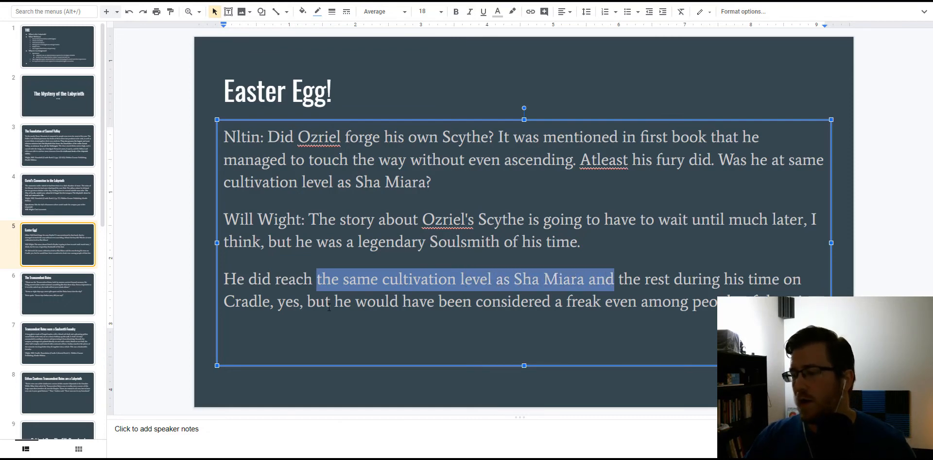
left_click_drag(332, 301, 718, 302)
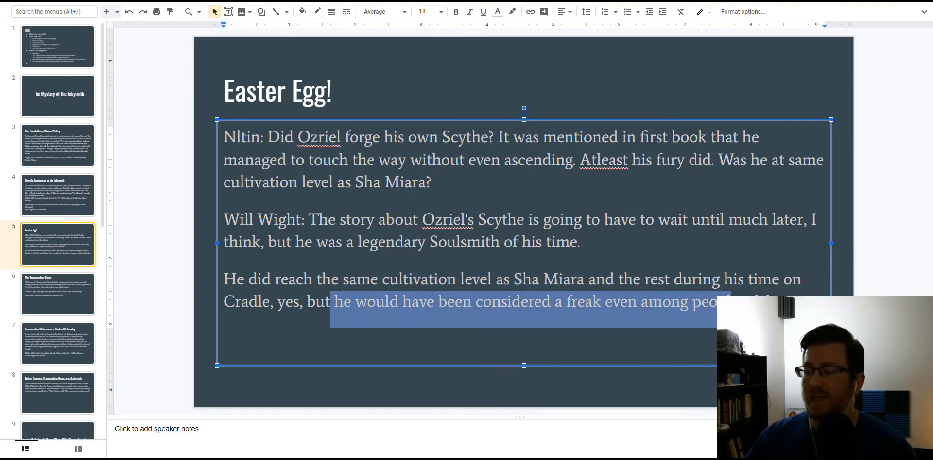
left_click(705, 253)
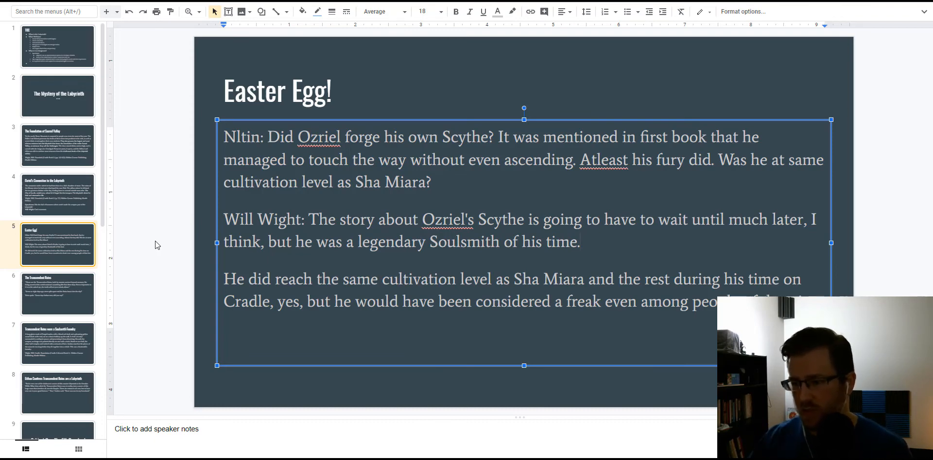
Show the 'Eithan Confirms Transcendent Ruins are a Labyrinth' slide.
left_click(60, 380)
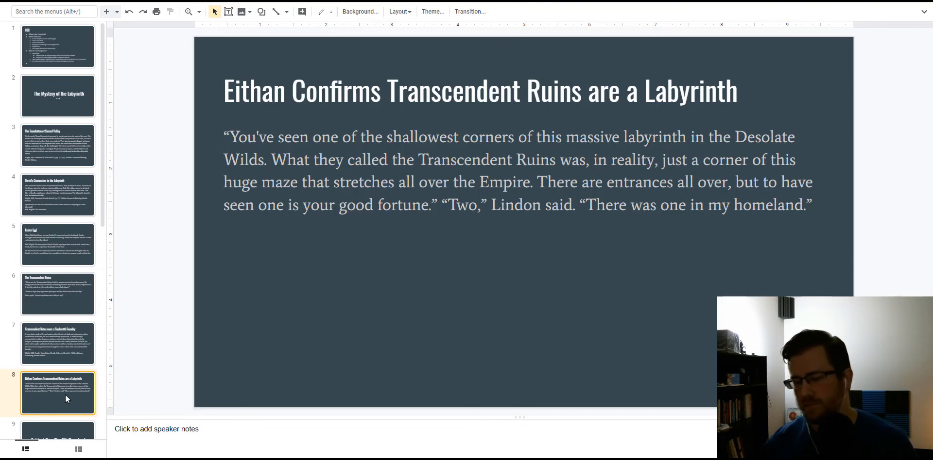
scroll(62, 386, "down", 3)
scroll(64, 375, "up", 3)
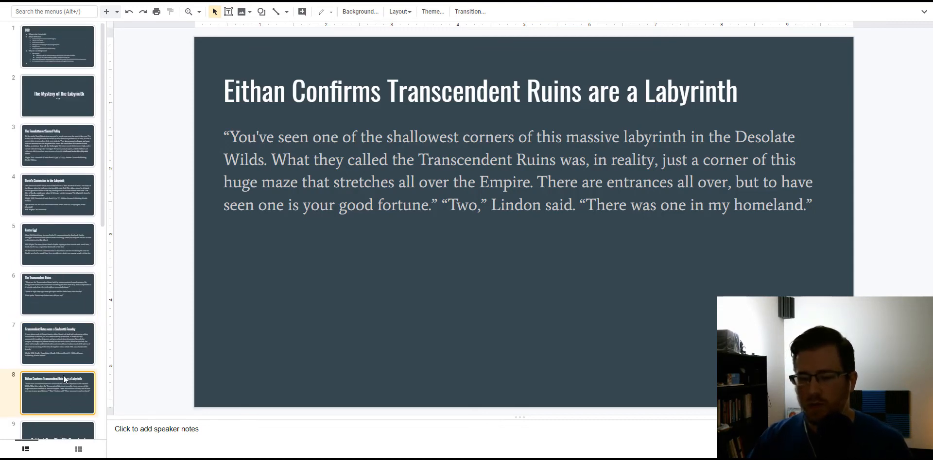